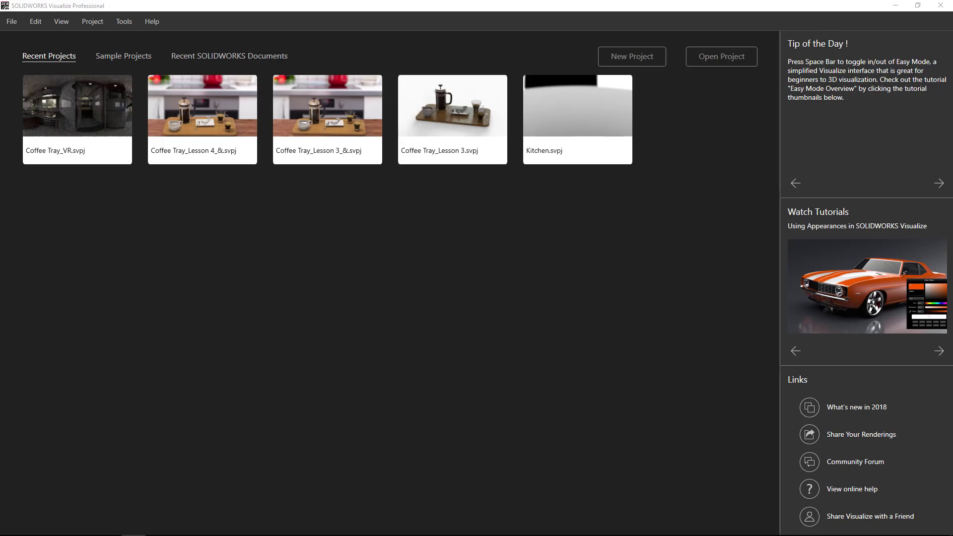
drag(952, 88, 509, 89)
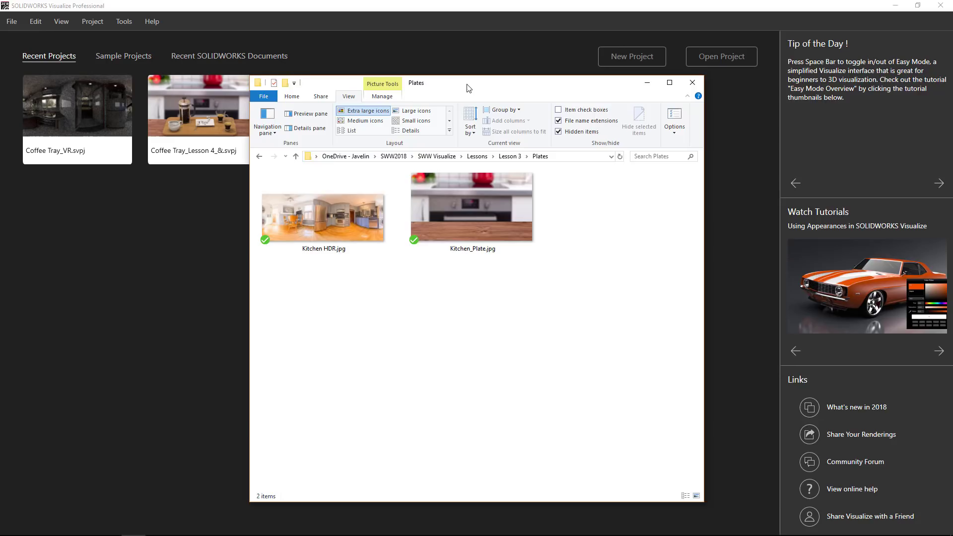
Step: Set File Explorer aside and open Kitchen.svpj from Recent Projects
click(647, 83)
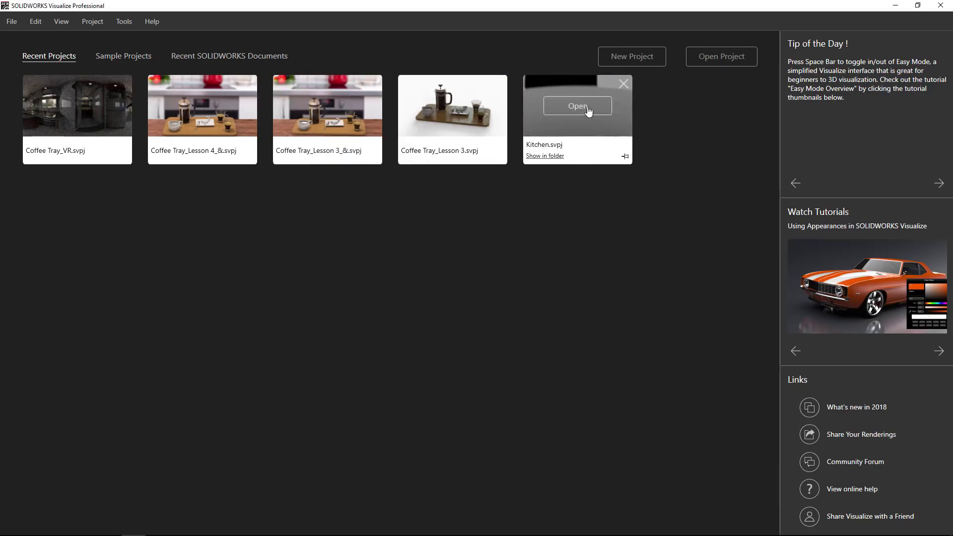
click(578, 105)
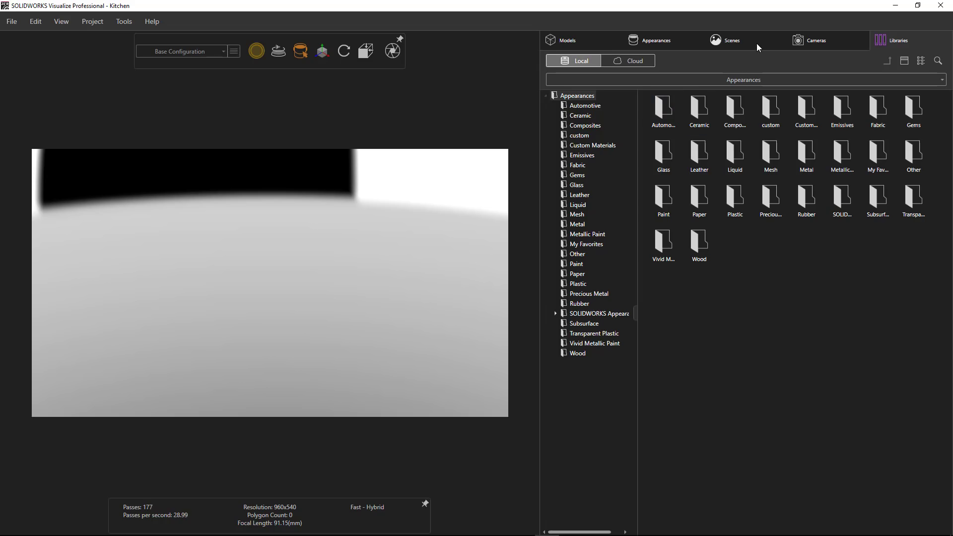
Step: Add Kitchen HDR.jpg from the Plates folder to the Kitchen scene as a New Backplate
click(743, 41)
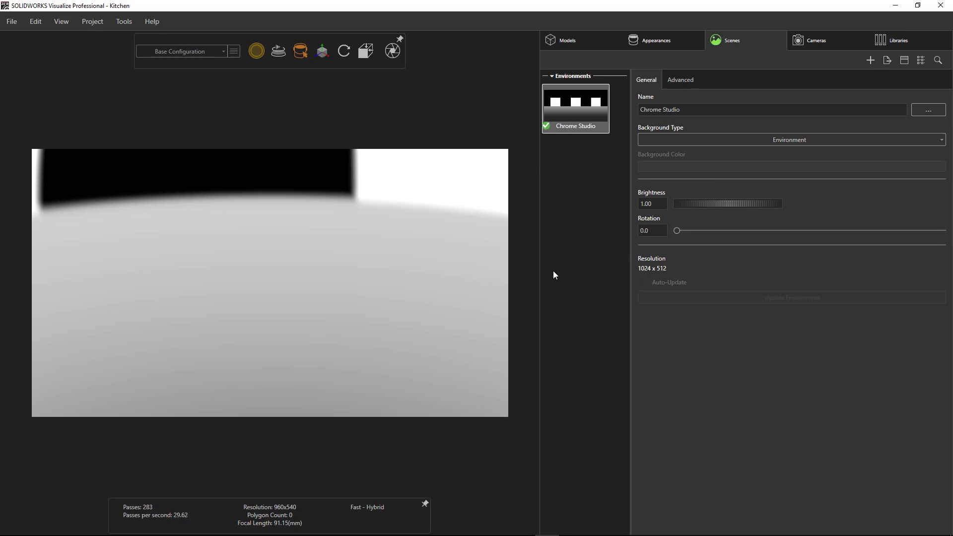
key(alt+Tab)
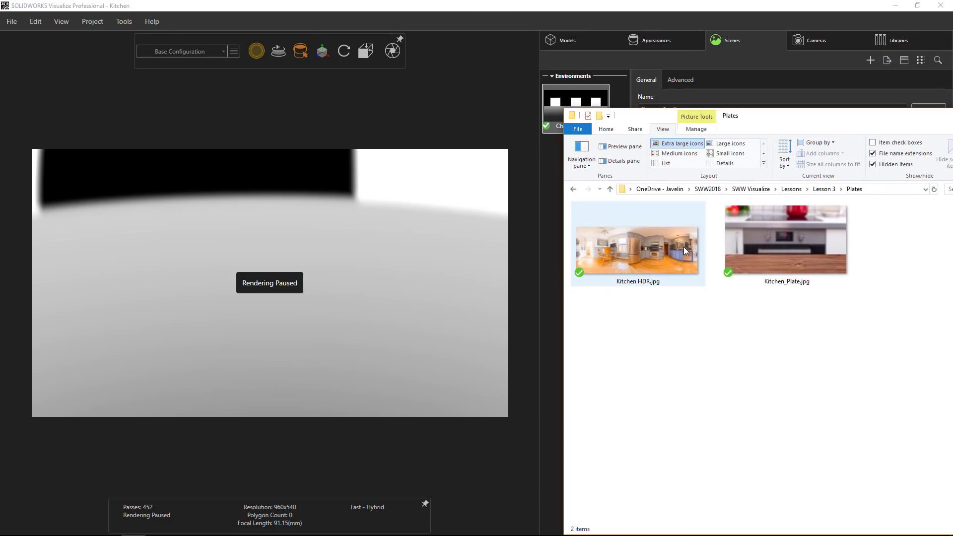
click(684, 248)
drag(683, 248, 411, 259)
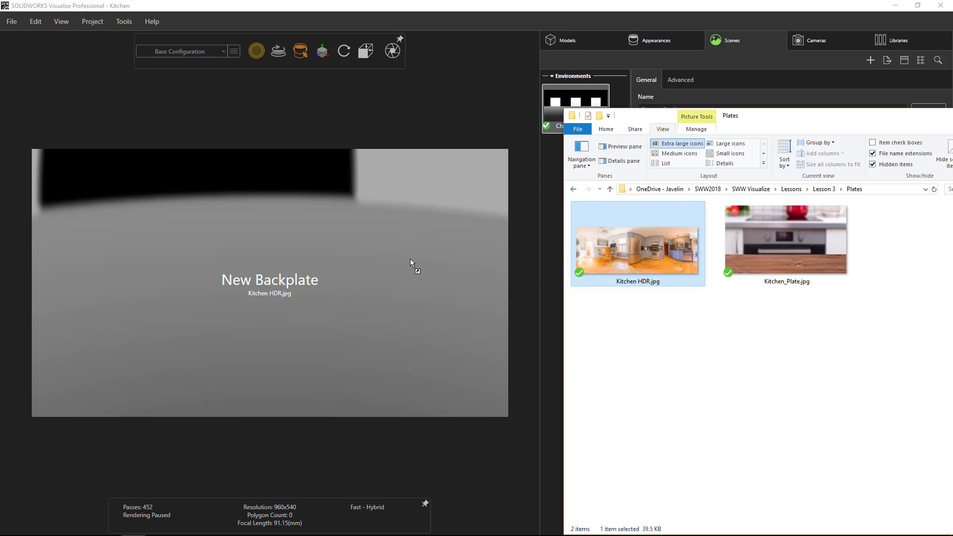
drag(410, 258, 410, 258)
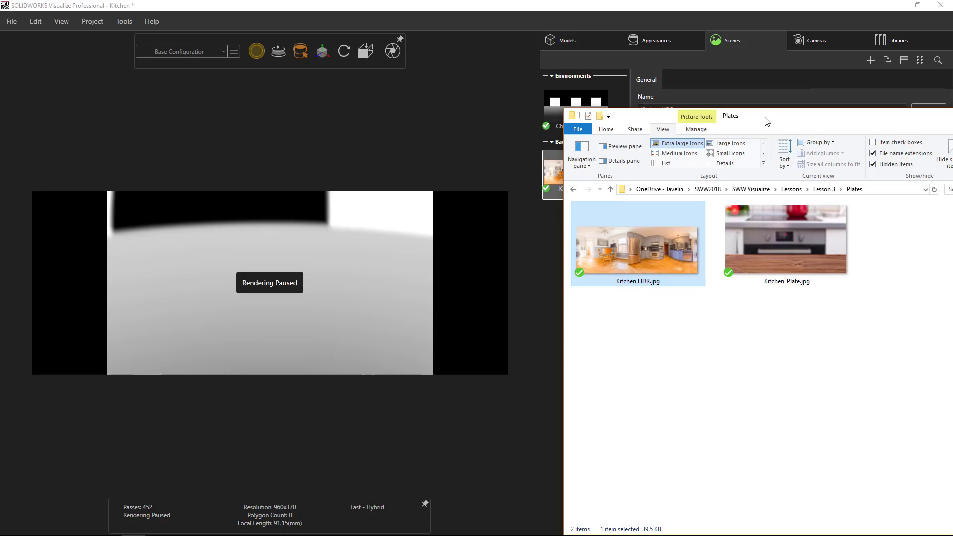
drag(766, 121, 952, 101)
key(alt+Tab)
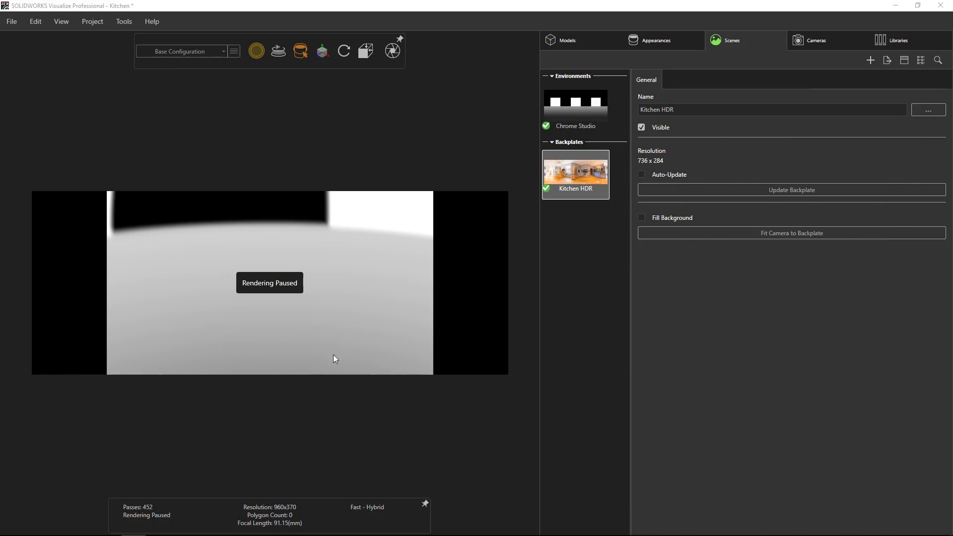
click(398, 330)
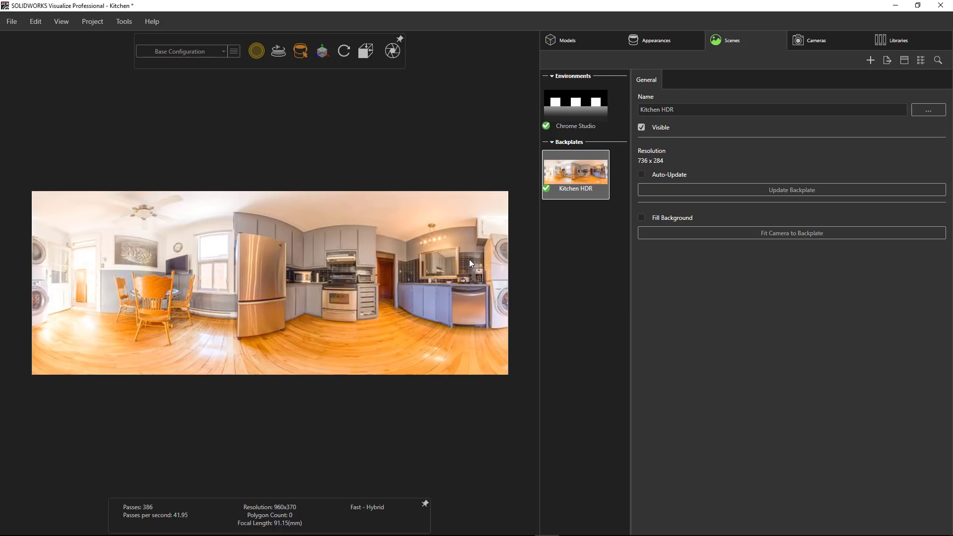
Step: Set the output format to Radiance HDR (*.hdr) at 5307 x 2048 and start rendering
click(394, 55)
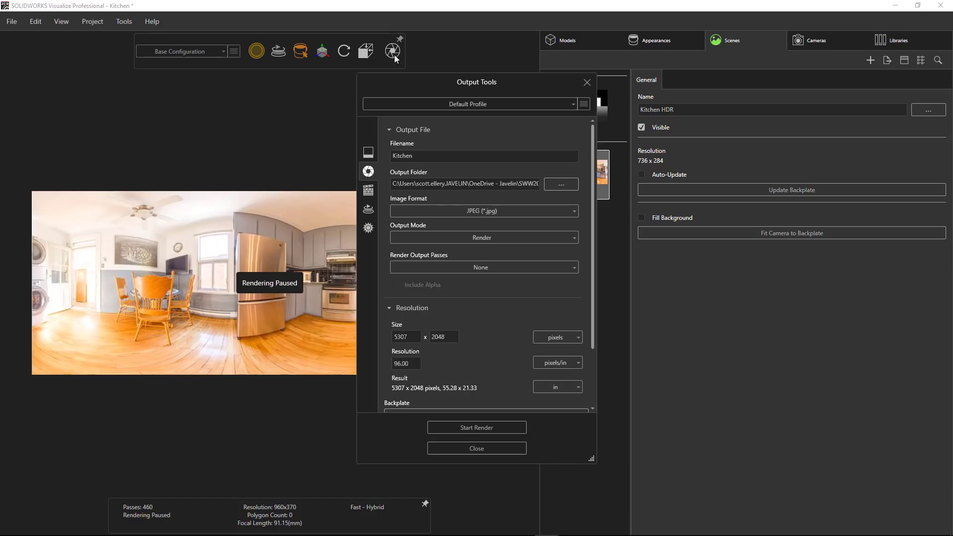
click(414, 212)
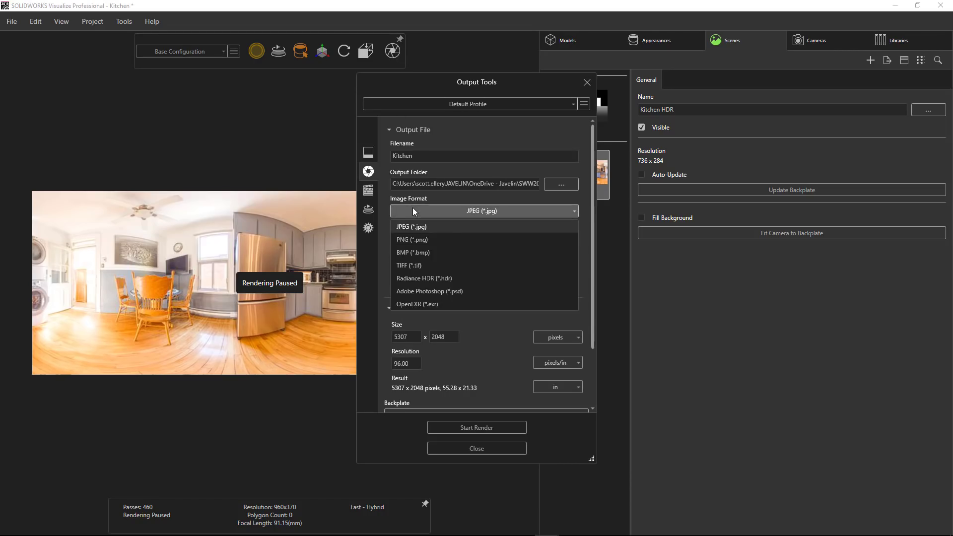
click(478, 280)
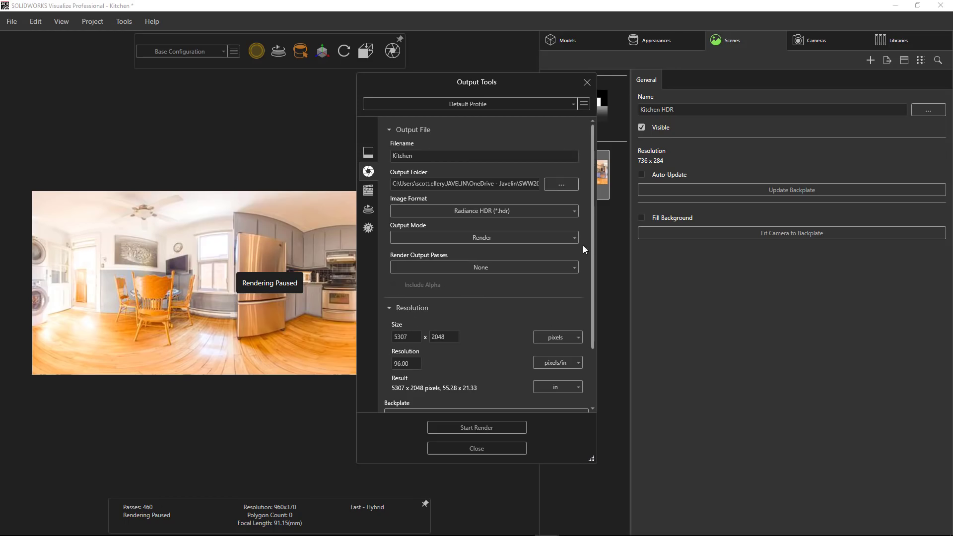
drag(592, 232, 595, 309)
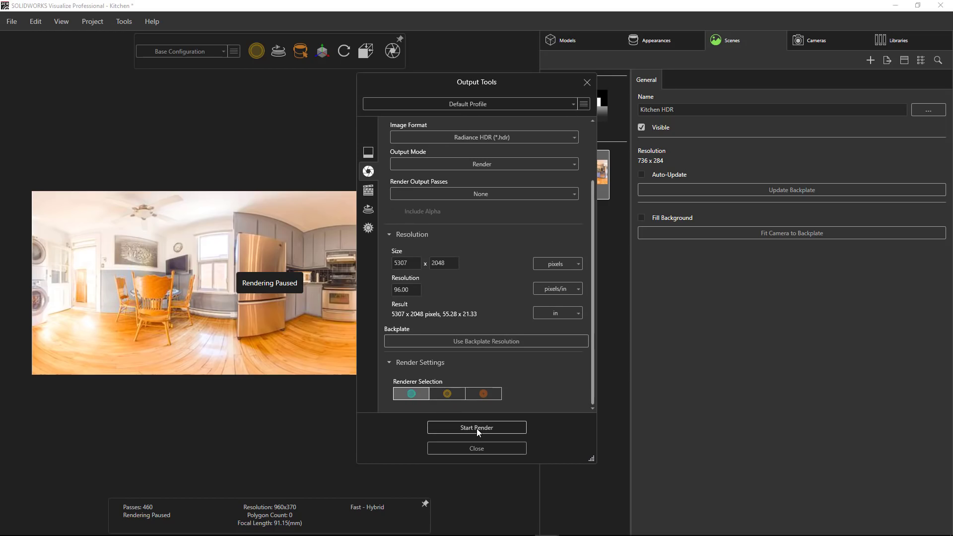
mouse_move(594, 270)
mouse_down()
mouse_move(600, 192)
mouse_move(595, 276)
mouse_up()
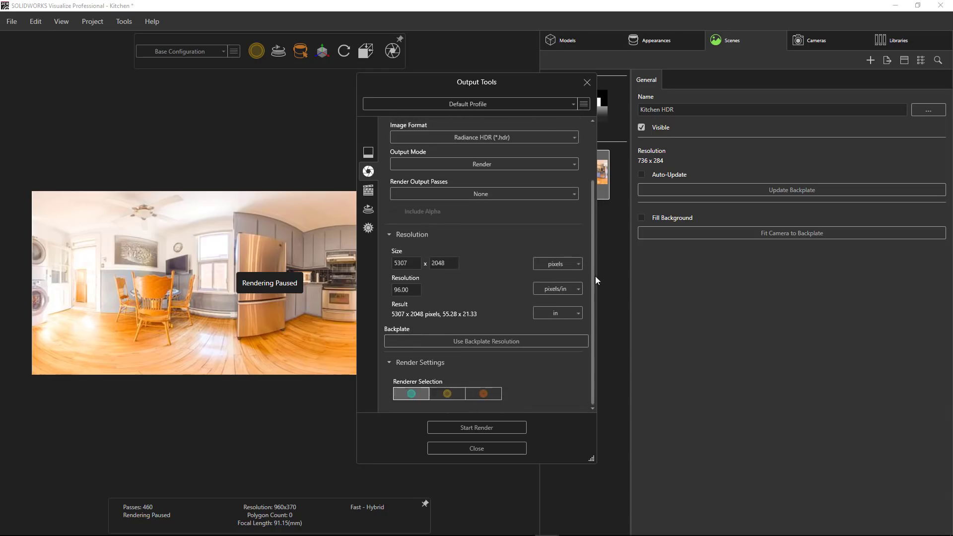
click(482, 429)
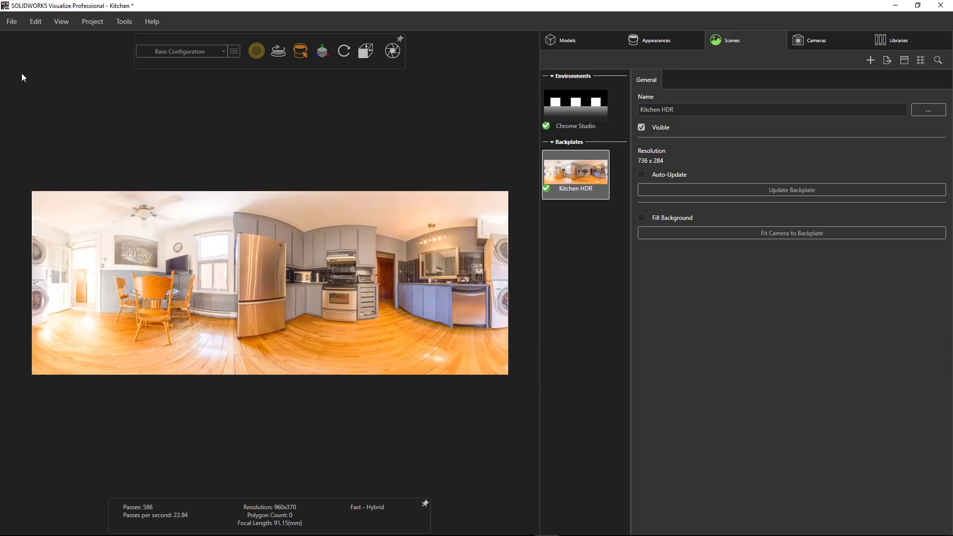
Step: Close Kitchen.svpj discarding its changes, then open the Coffee Tray_Lesson 3 recent project
click(12, 22)
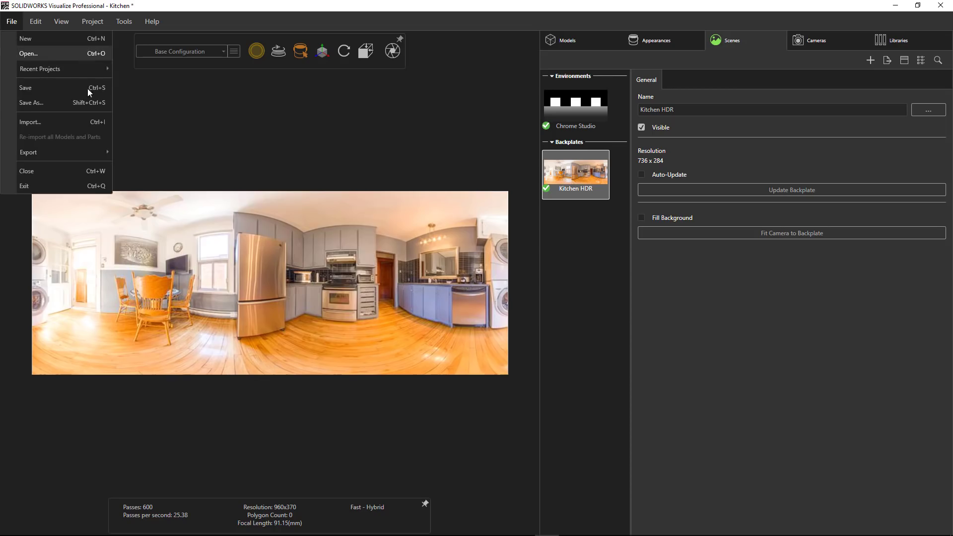
click(58, 171)
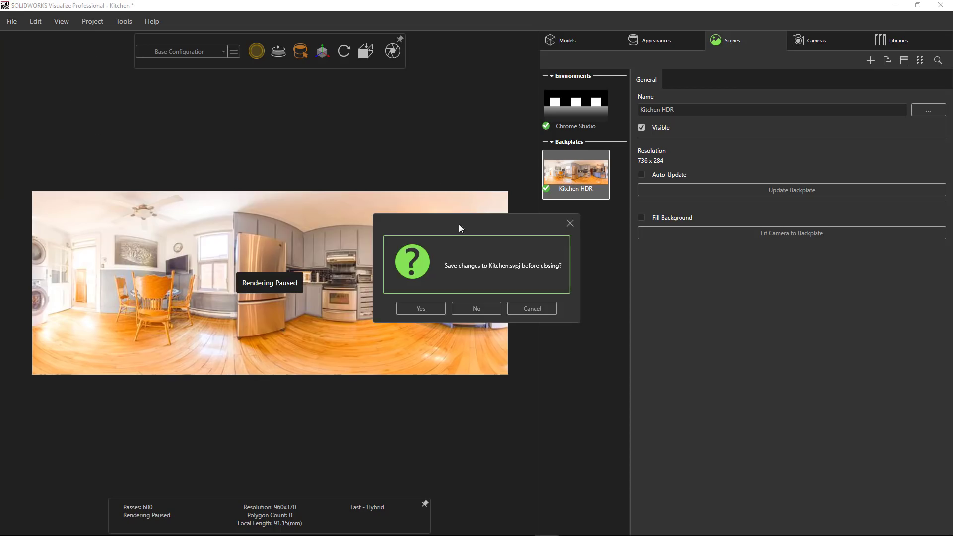
click(477, 308)
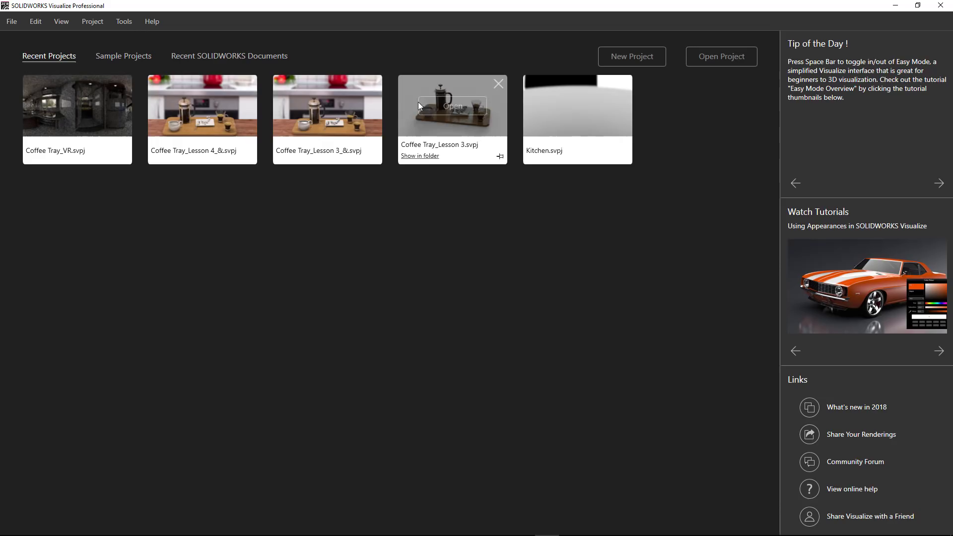
click(456, 110)
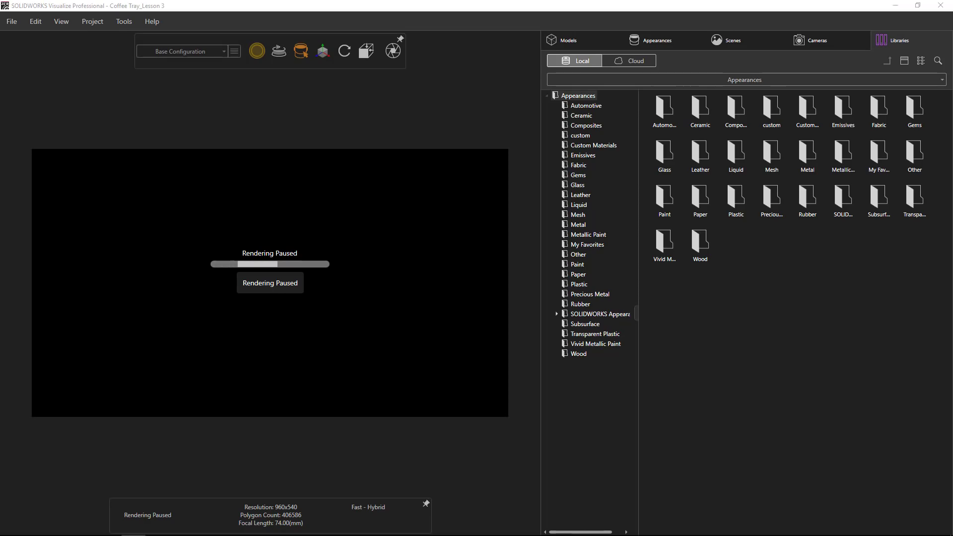
Step: Resume the coffee tray render and show the Scenes panel with the Plain White environment
click(298, 285)
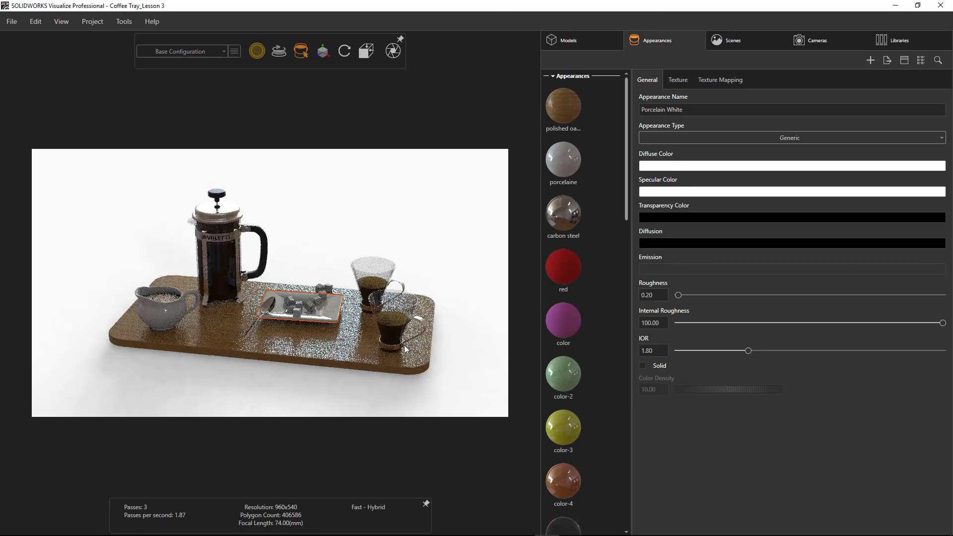
click(733, 40)
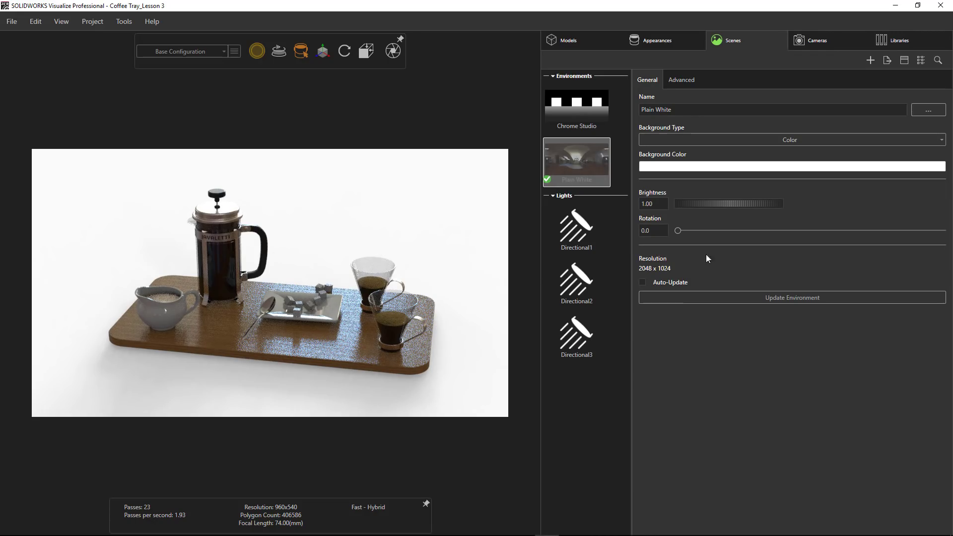
Step: Drag Kitchen 3.hdr from the Lesson 3 folder into the viewport as a New Environment
key(alt+Tab)
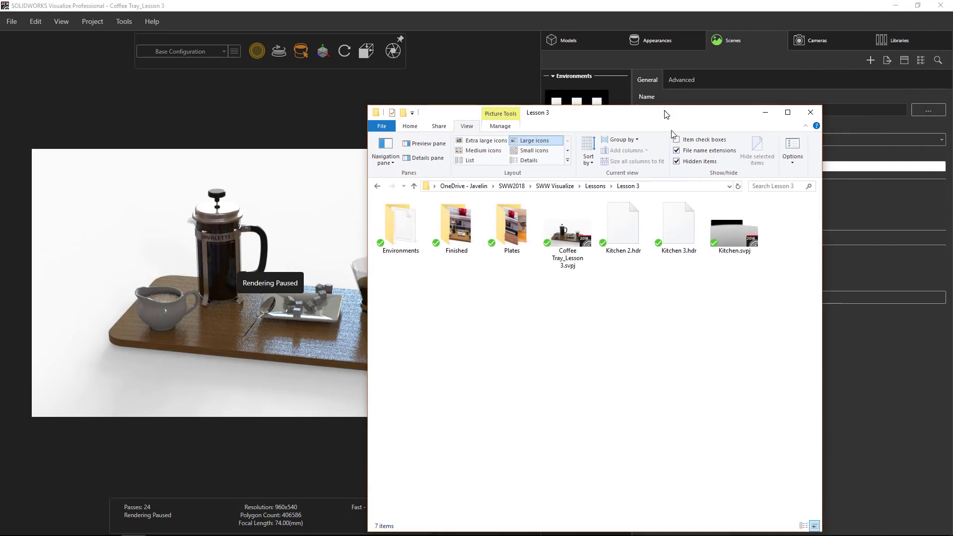
click(679, 231)
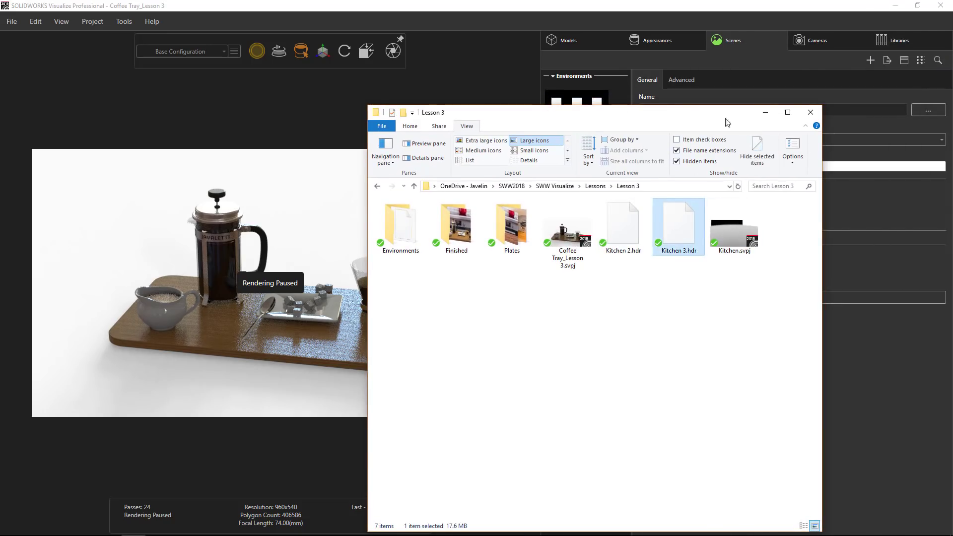
drag(718, 122, 824, 92)
drag(784, 196, 426, 208)
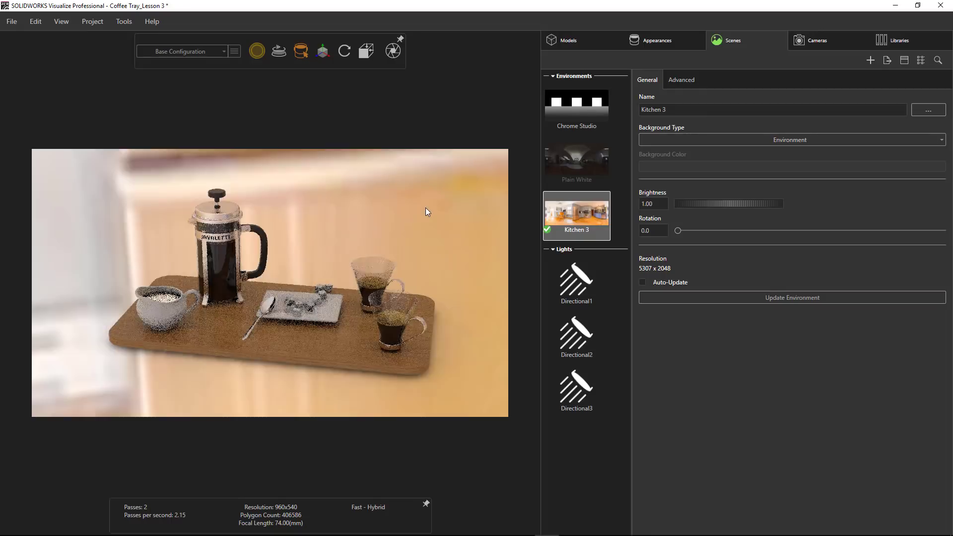
Step: Orbit and zoom out to inspect the Kitchen 3 environment sphere
drag(425, 209, 405, 228)
scroll(349, 273, down, 10)
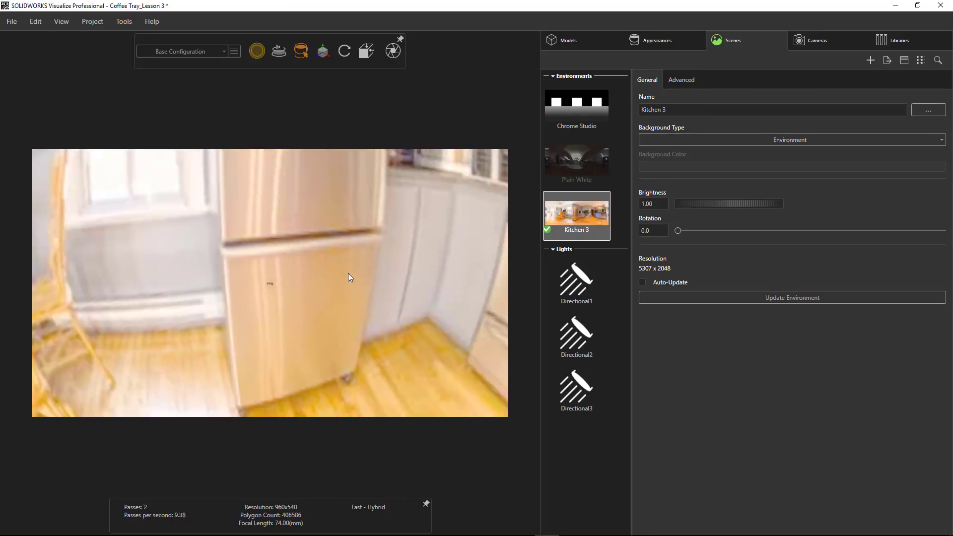
scroll(348, 277, down, 5)
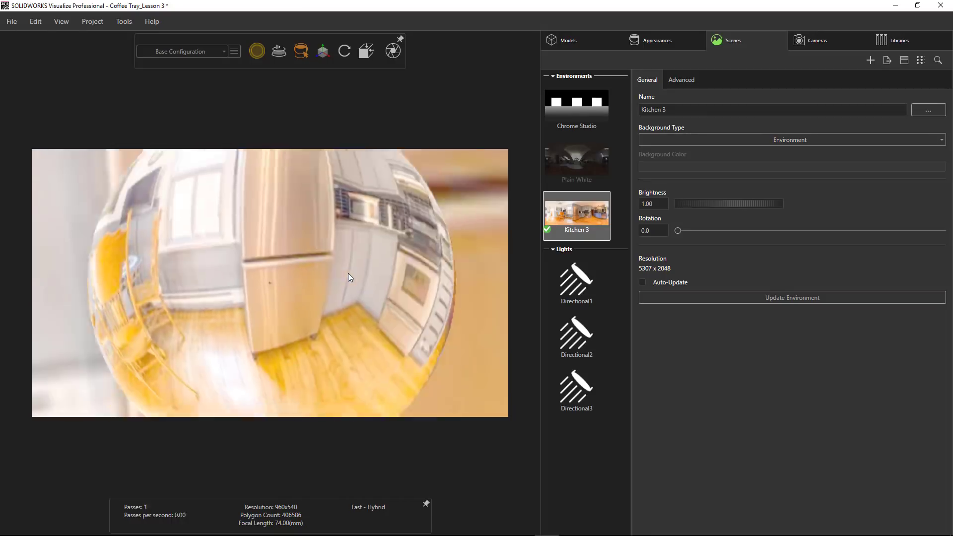
drag(343, 278, 258, 289)
Step: Zoom back in and orbit to frame the coffee tray against the kitchen
scroll(278, 308, up, 2)
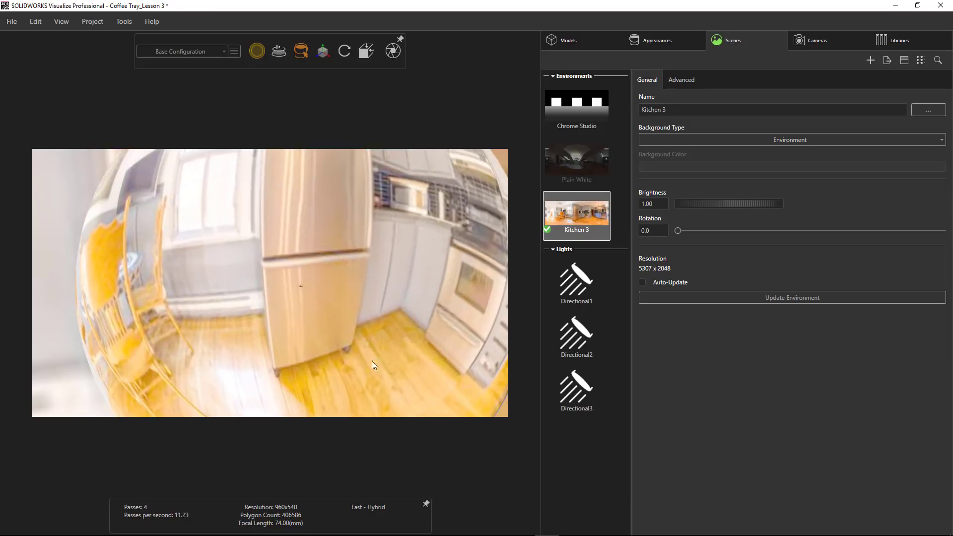
scroll(323, 288, up, 8)
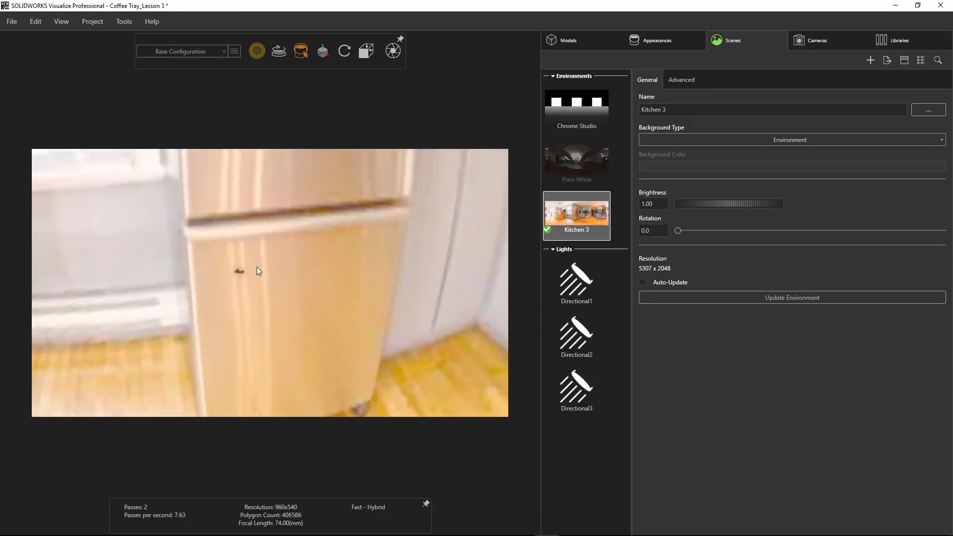
scroll(257, 270, up, 10)
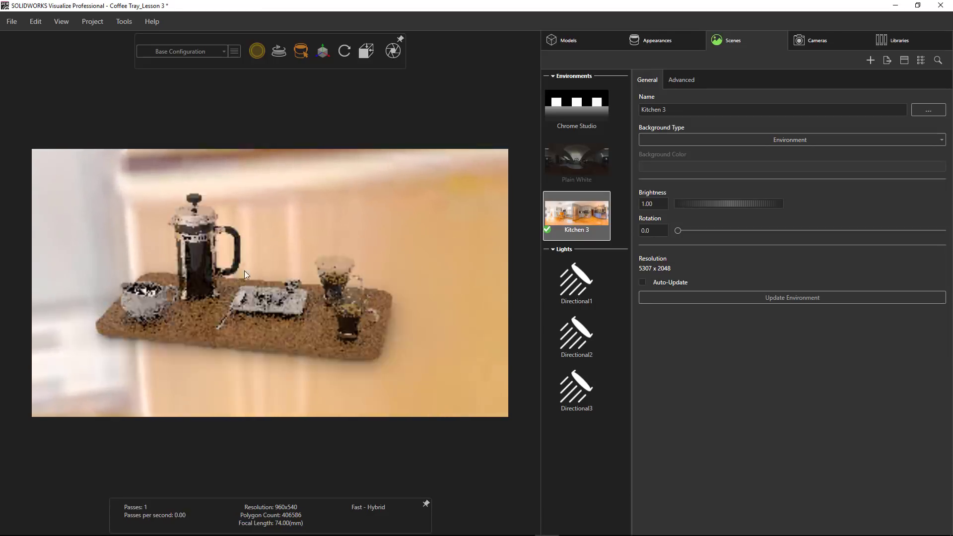
drag(244, 275, 450, 351)
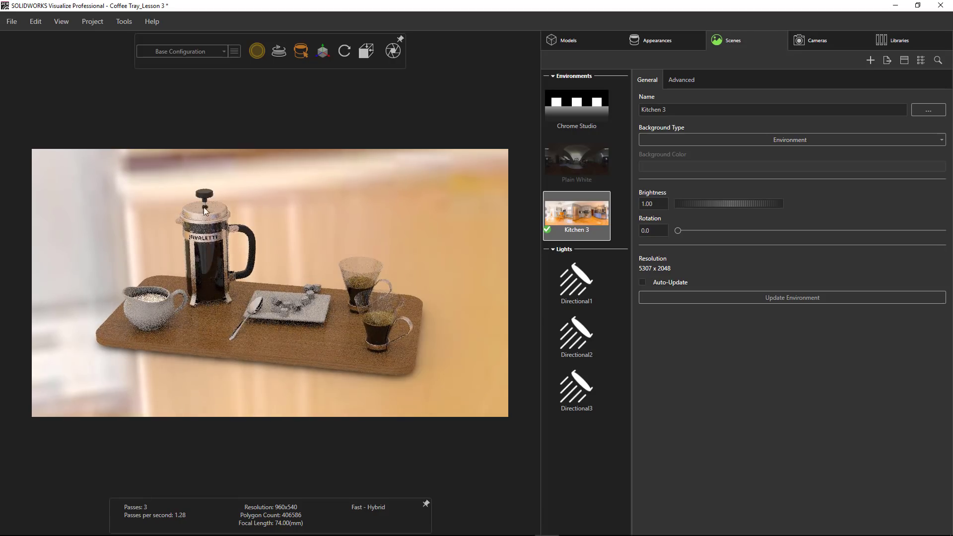